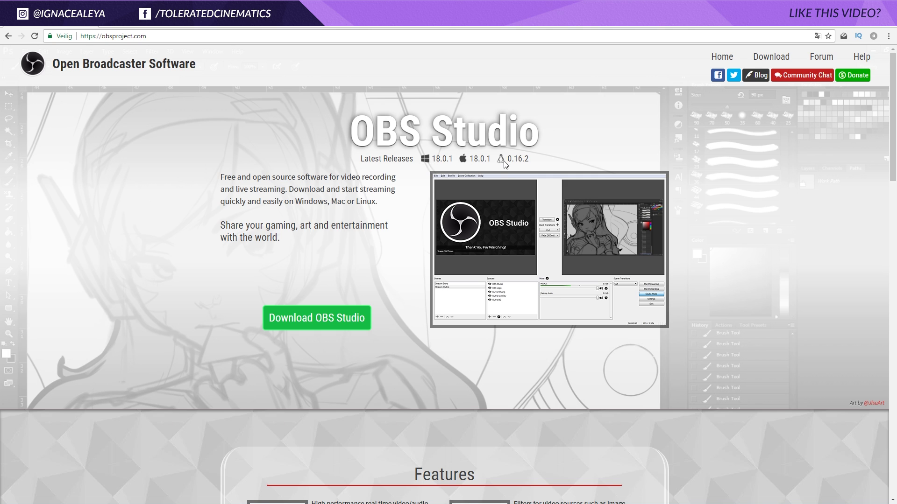
- Download the Windows 7+ OBS Studio 18.0.1 installer from obsproject.com and run the .exe
left_click(317, 317)
left_click(324, 362)
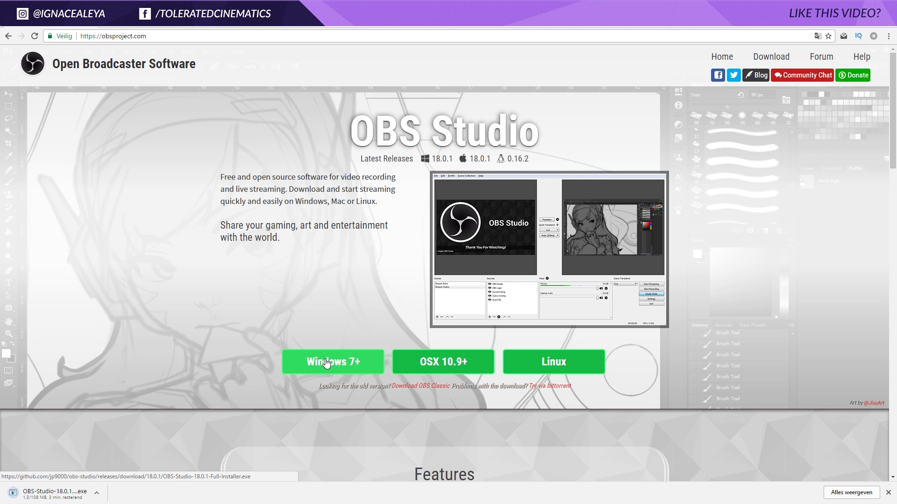
left_click(41, 496)
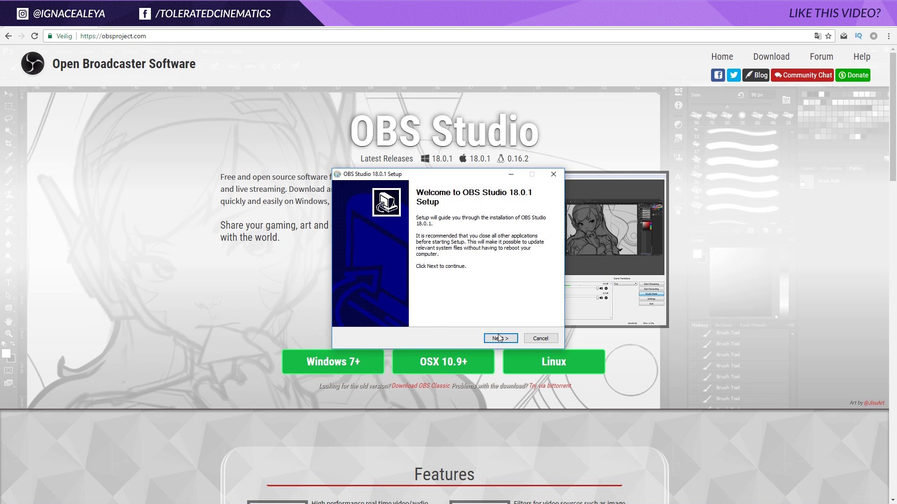
- Accept the license and install OBS Studio 18.0.1 with the default location and components, then launch it
left_click(499, 339)
left_click(501, 340)
left_click(501, 340)
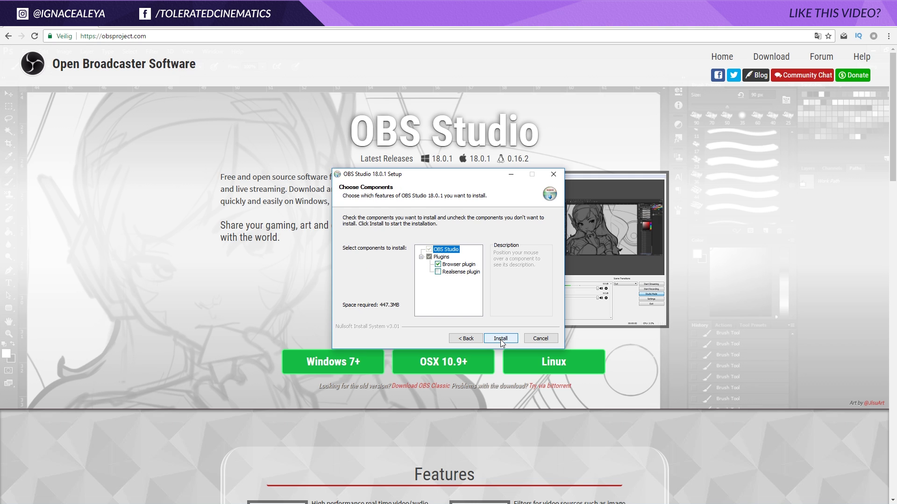
left_click(500, 340)
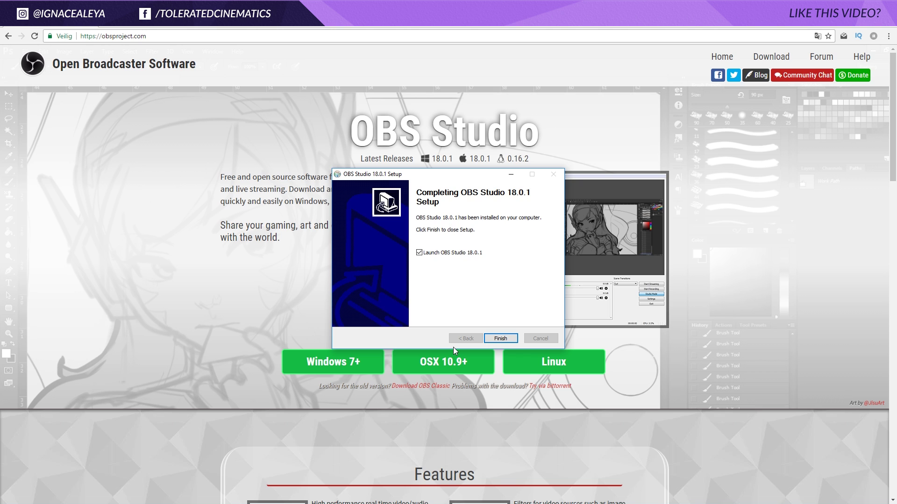
left_click(500, 339)
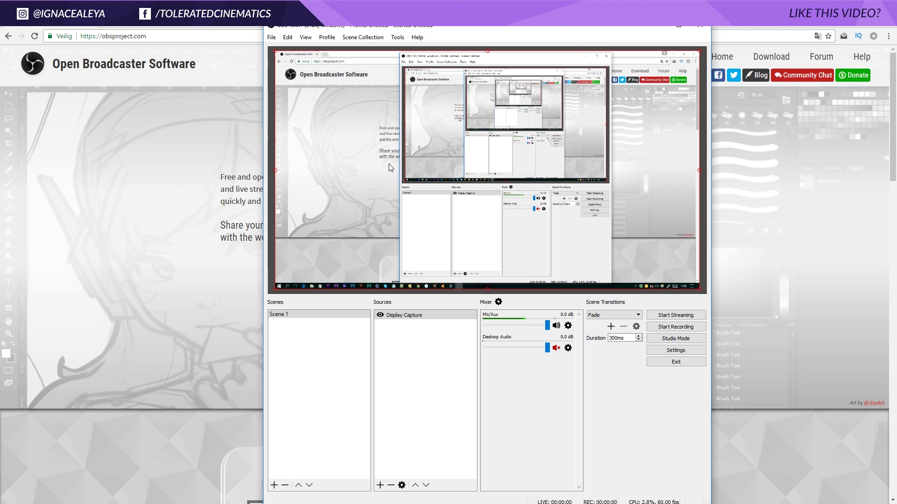
left_click(290, 317)
left_click(402, 321)
right_click(409, 316)
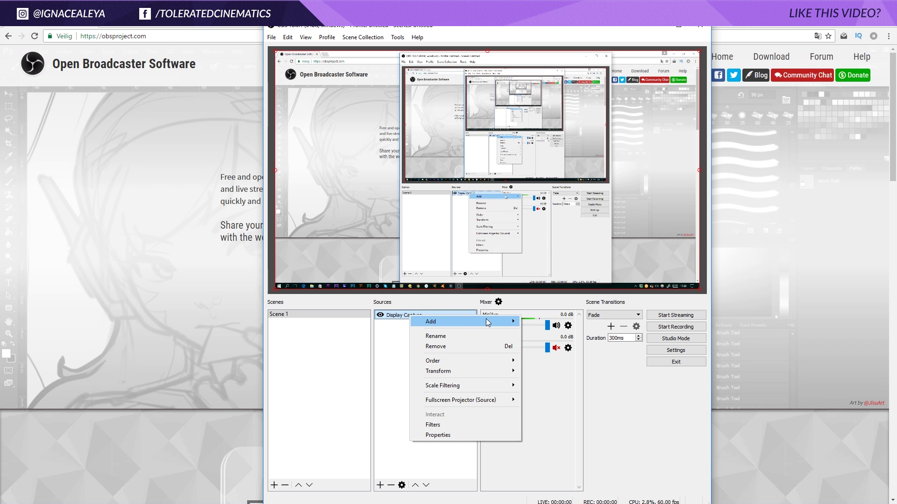
mouse_move(487, 322)
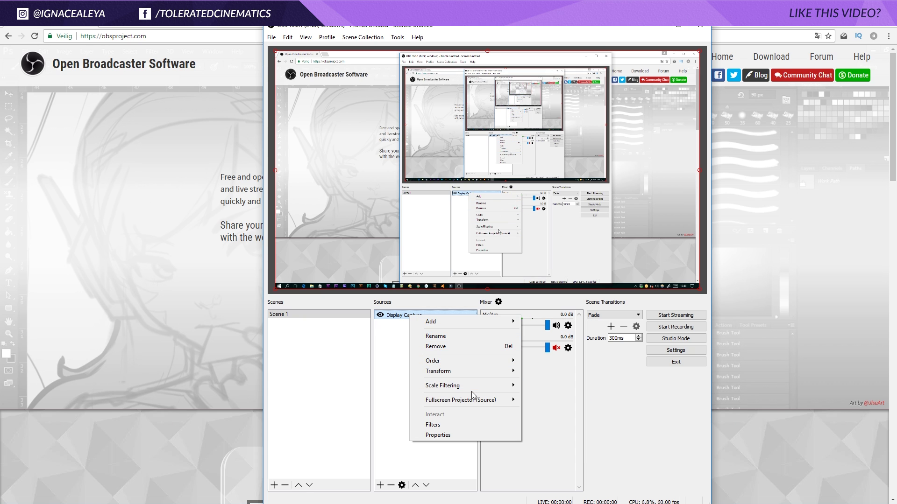
left_click(439, 435)
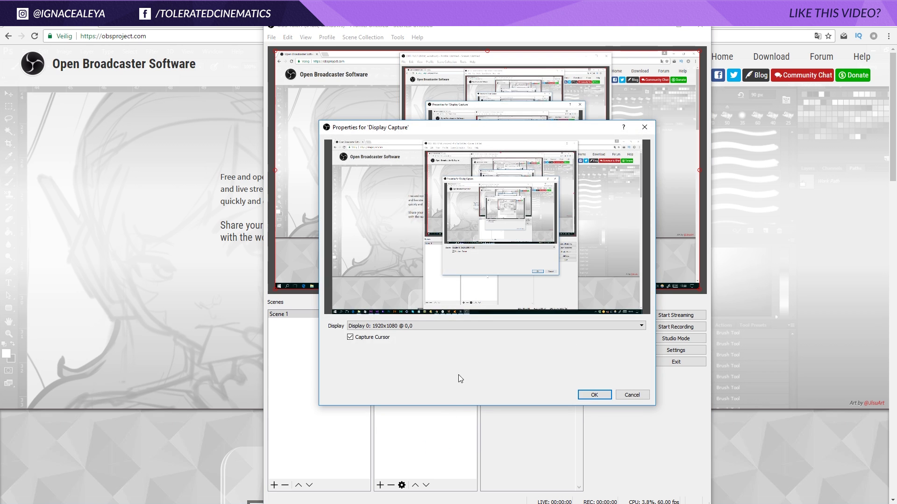
left_click(382, 327)
left_click(381, 331)
- Confirm the Display Capture properties and set the Output streaming encoder to x264
left_click(595, 395)
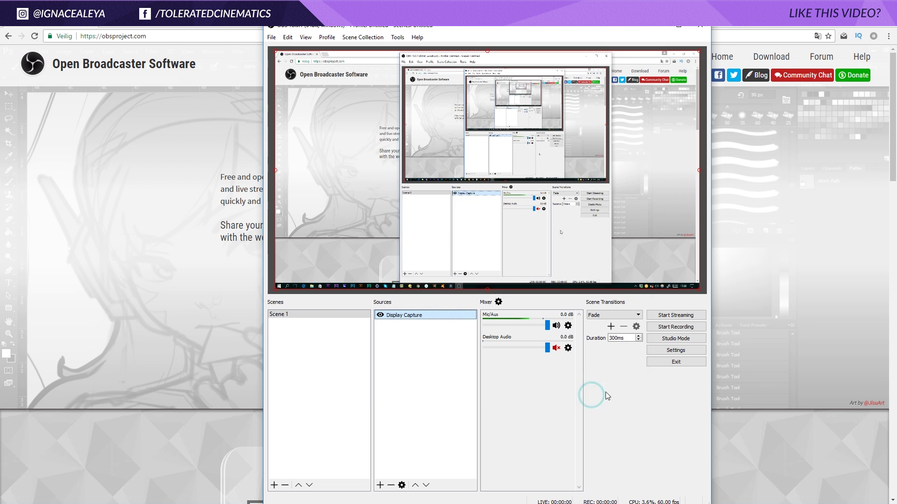
left_click(674, 350)
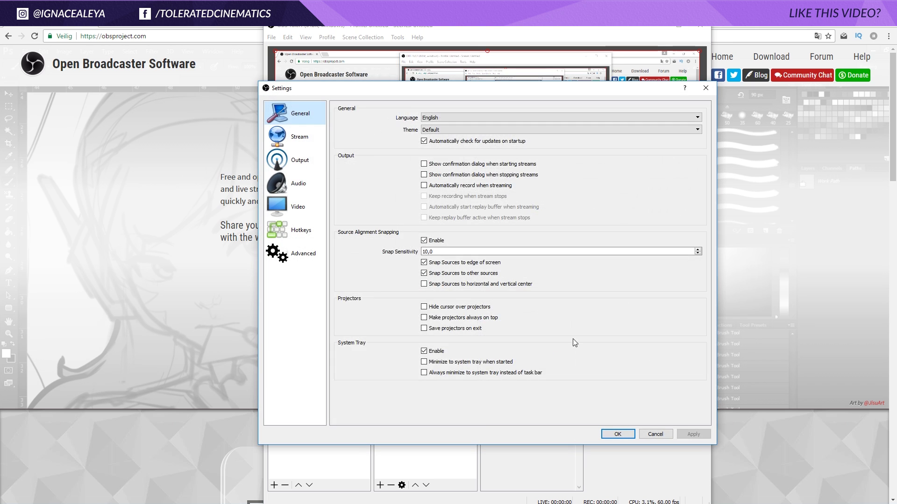
left_click(307, 167)
left_click(430, 155)
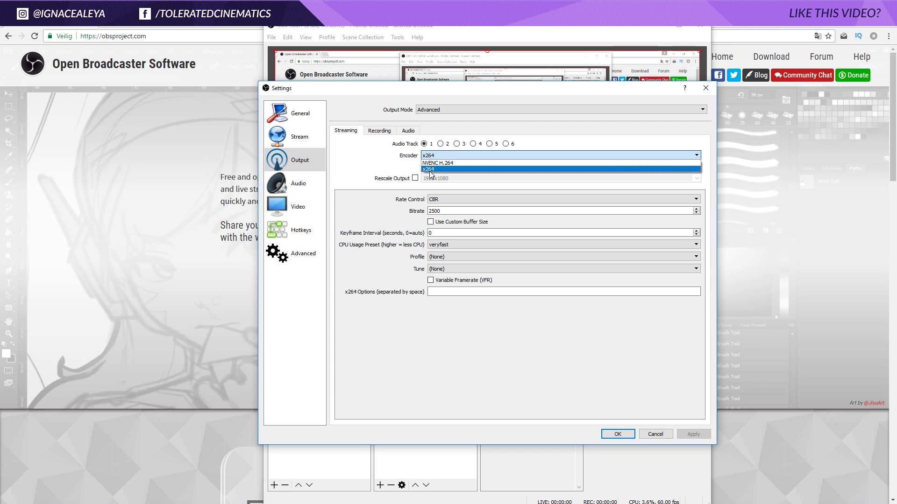
left_click(433, 169)
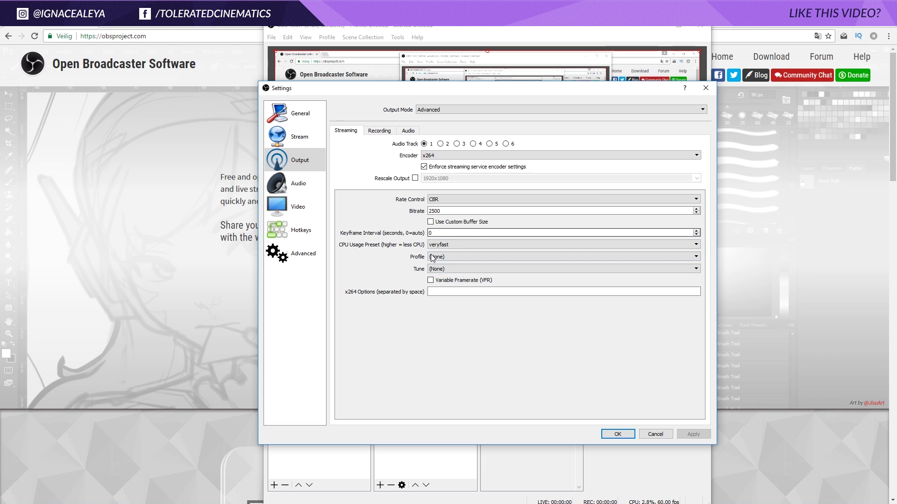
- Set the recording format to mp4 and rescale recordings to 1920x1080
left_click(380, 131)
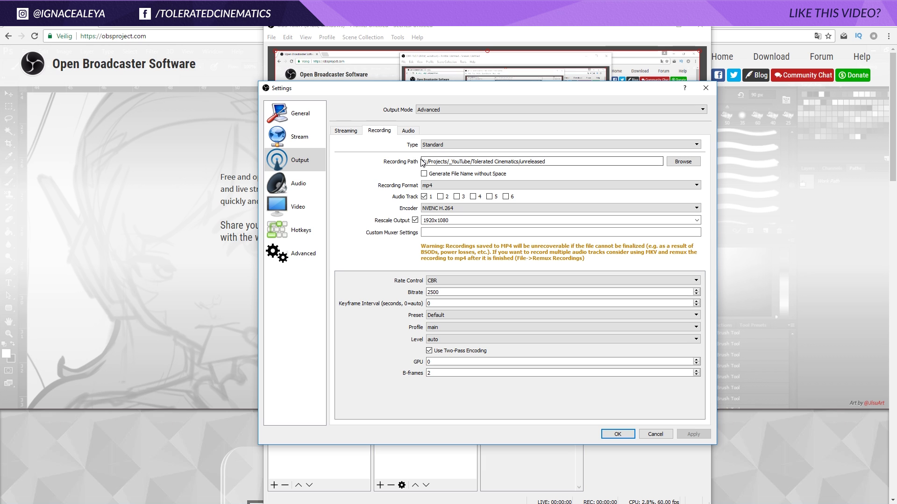
left_click(434, 185)
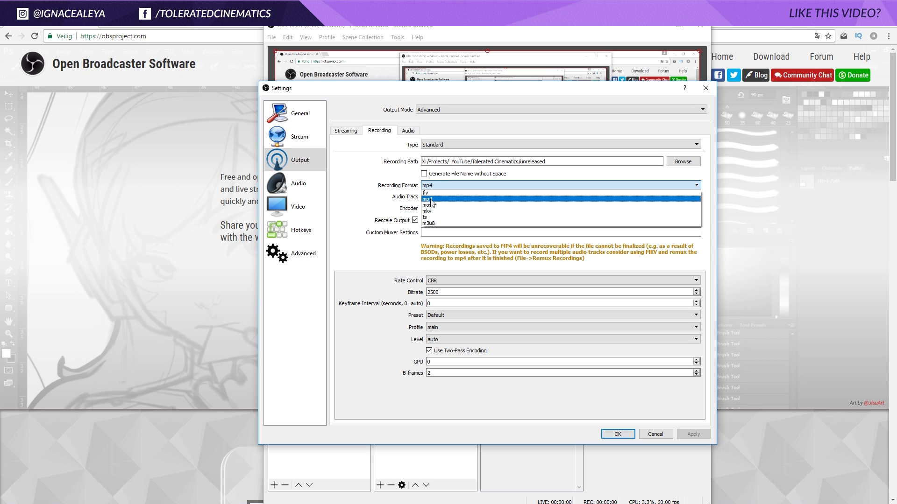
left_click(430, 199)
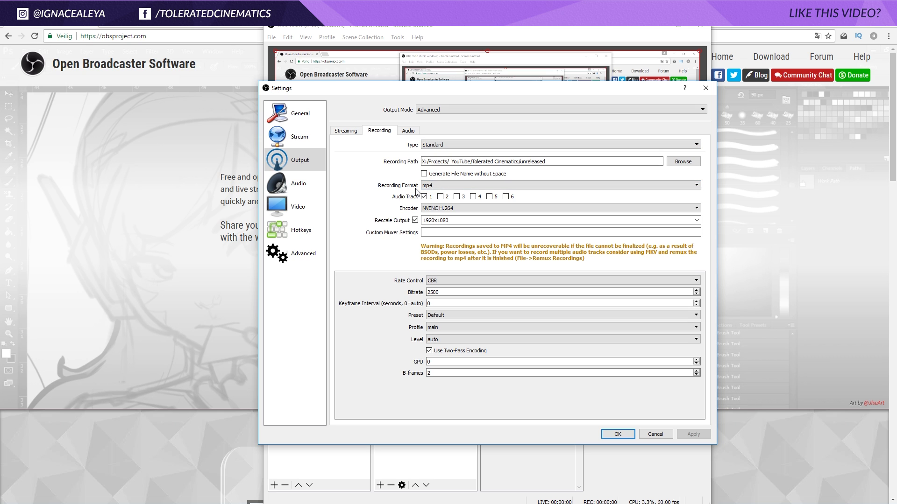
left_click(423, 188)
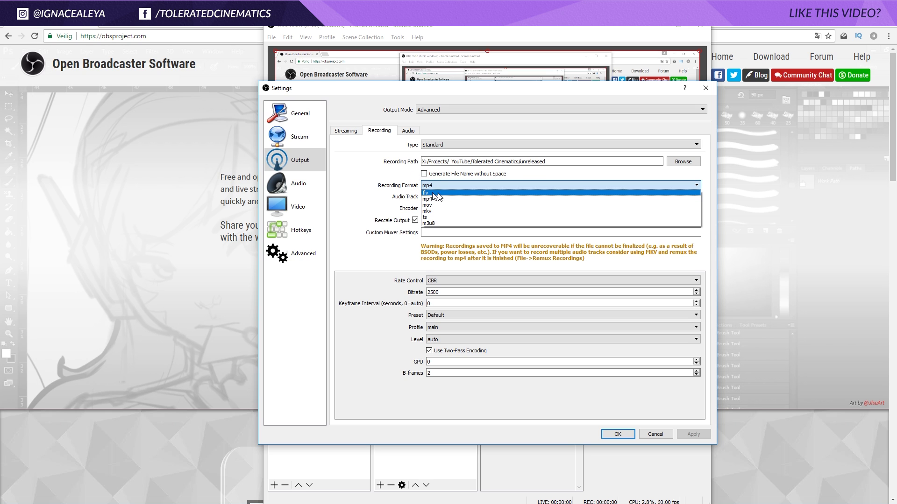
left_click(449, 188)
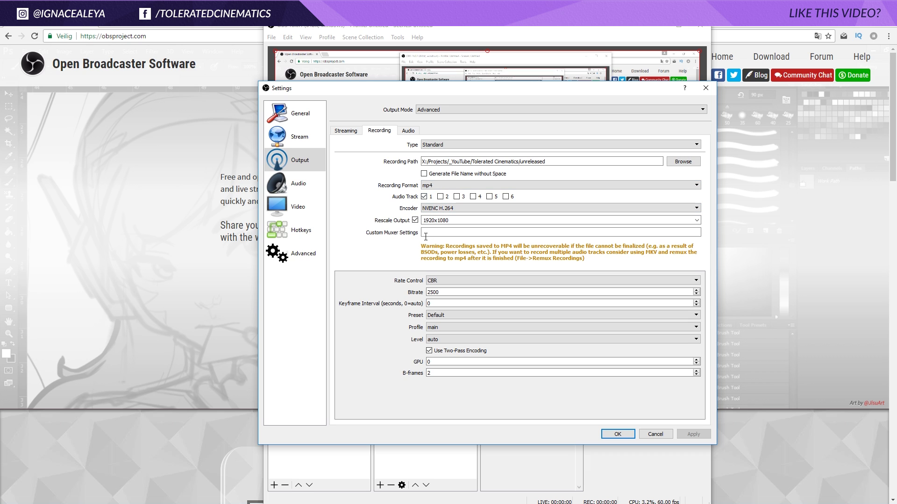
left_click(697, 220)
left_click(435, 228)
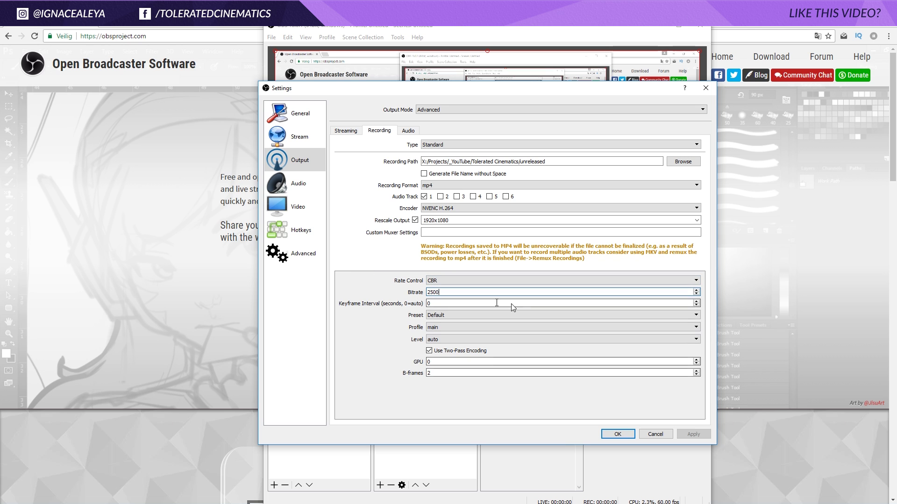
- Keep the Mic/Auxiliary audio device set to Focusrite USB
left_click(305, 183)
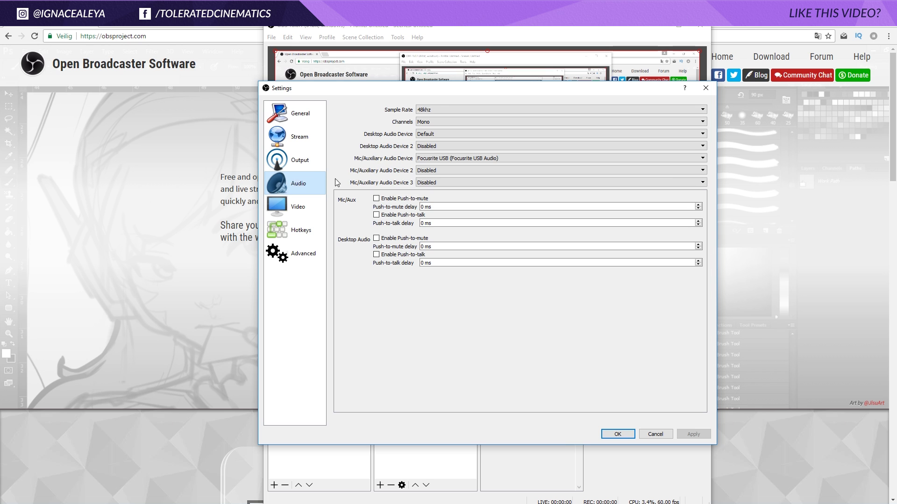
left_click(443, 159)
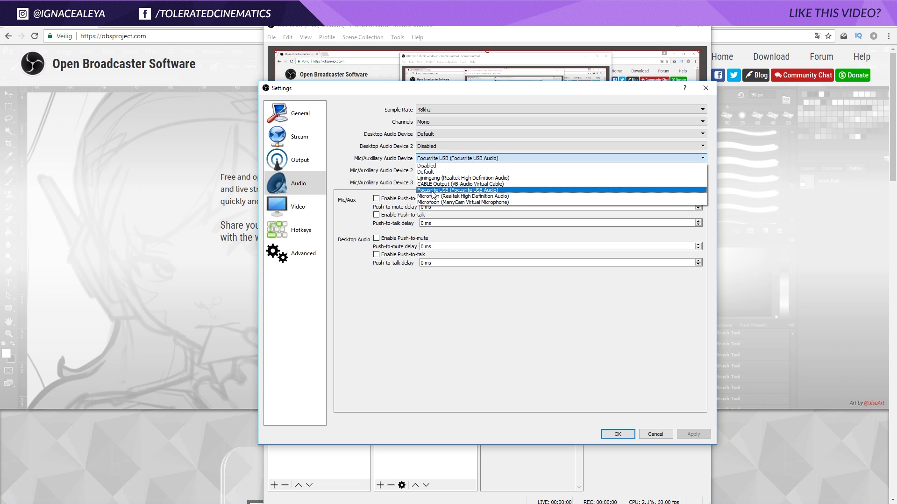
left_click(433, 190)
left_click(193, 125)
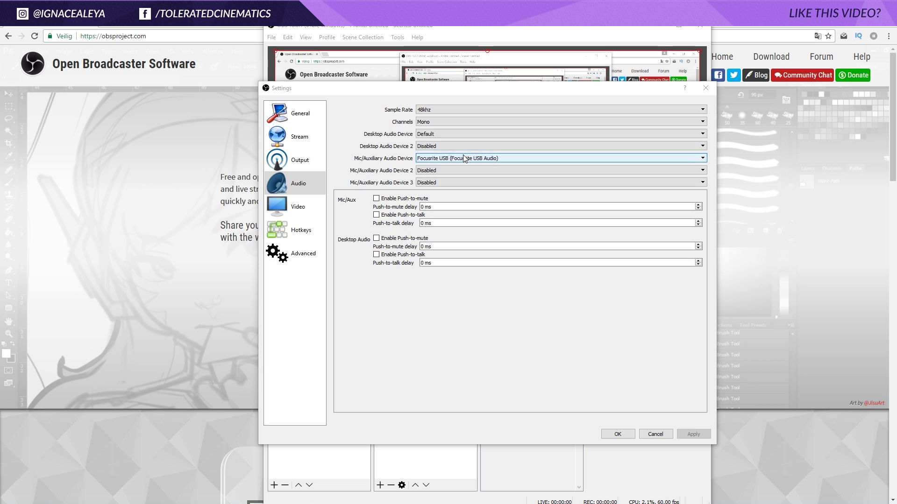
- Check the video settings use 1920x1080 base and output resolution at 60 FPS
left_click(298, 207)
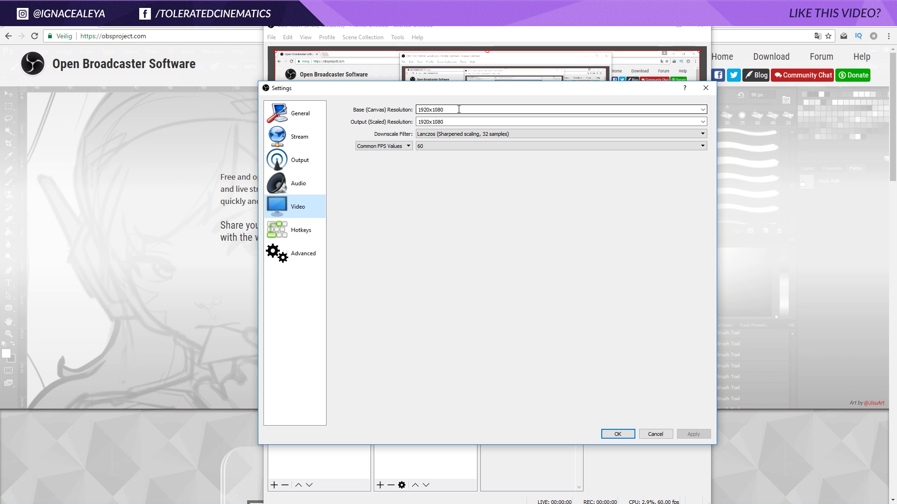
left_click(445, 120)
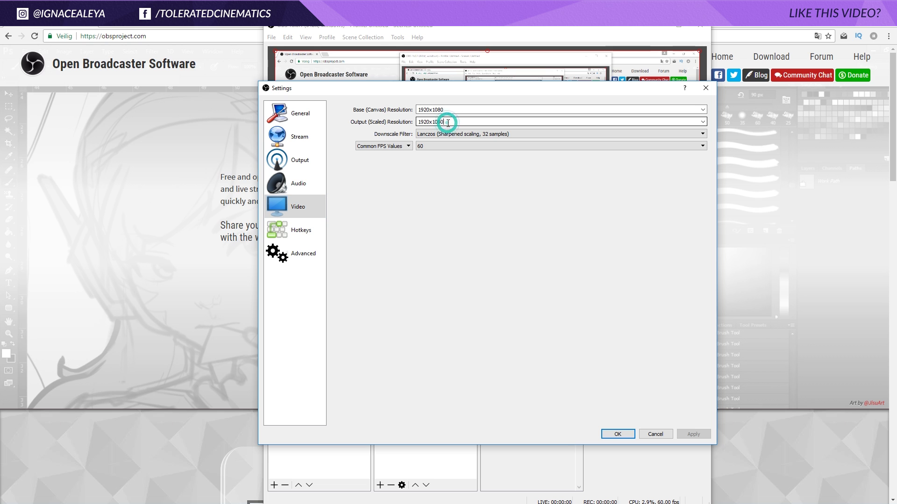
double_click(448, 123)
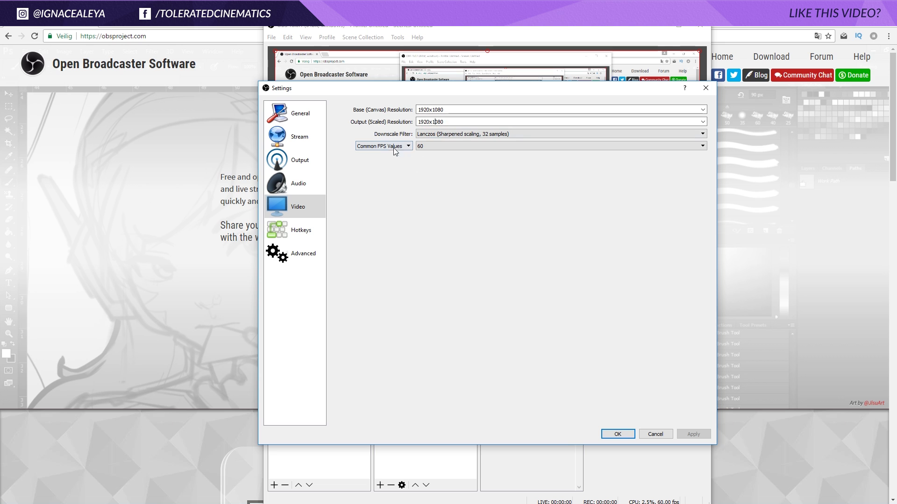
left_click(434, 147)
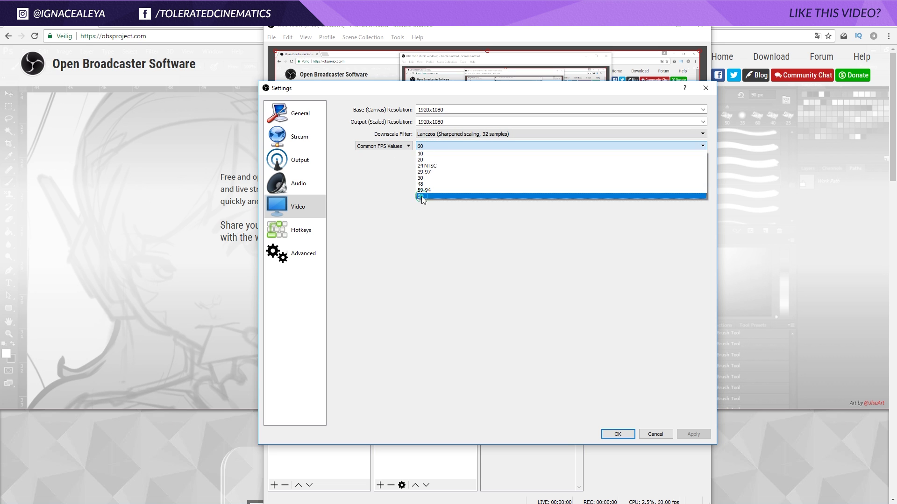
left_click(422, 196)
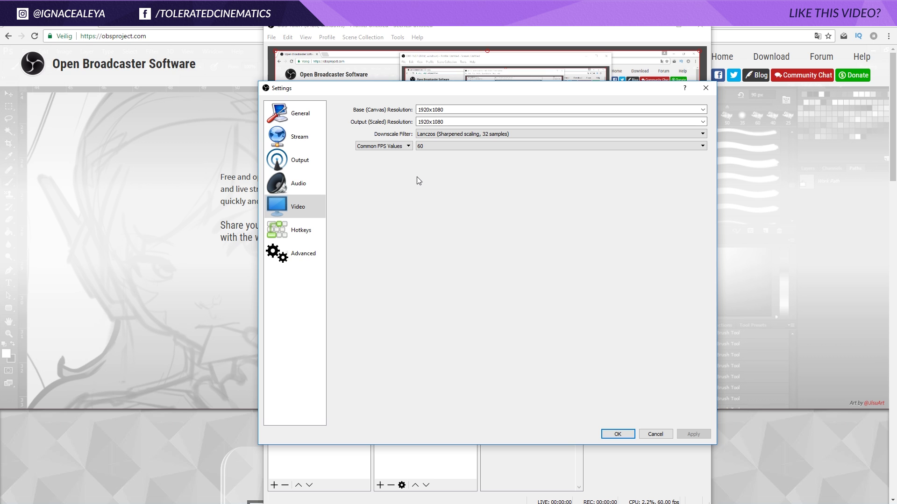
left_click(473, 147)
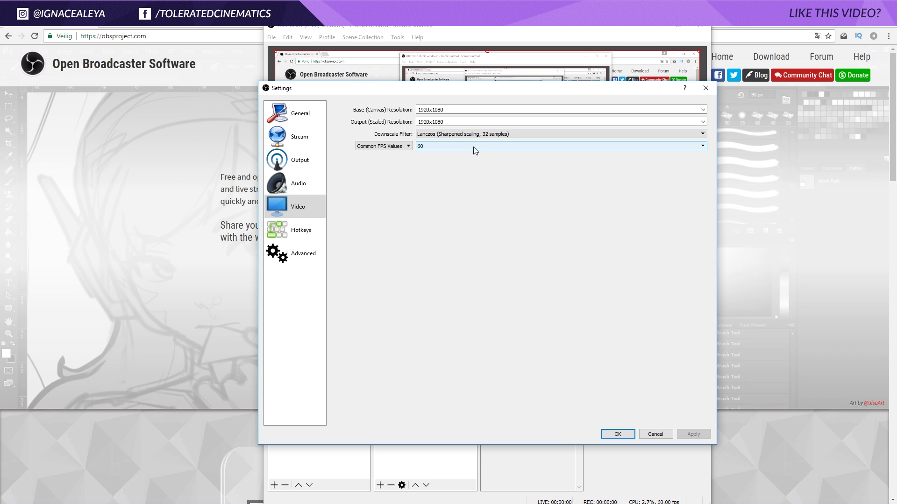
- Bind F11 to Start Recording and F12 to Stop Recording, then apply the settings
left_click(301, 231)
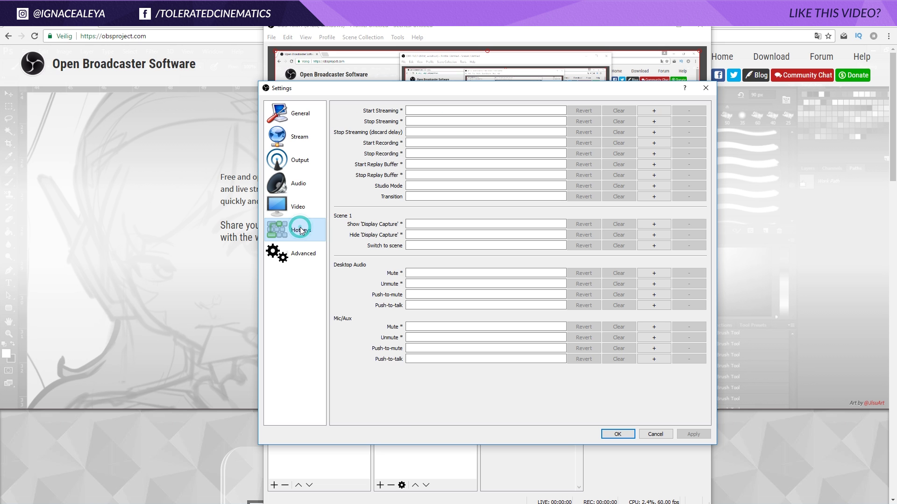
left_click(458, 142)
key("super+e")
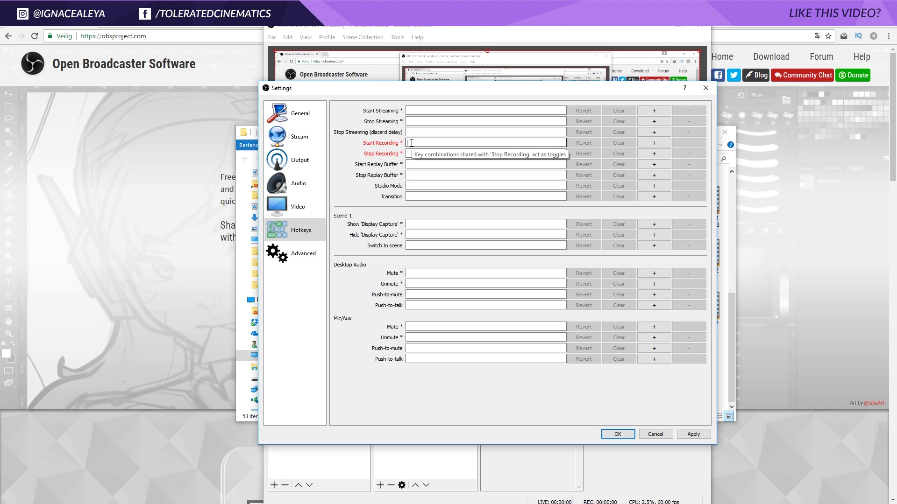
key("F11")
left_click(420, 154)
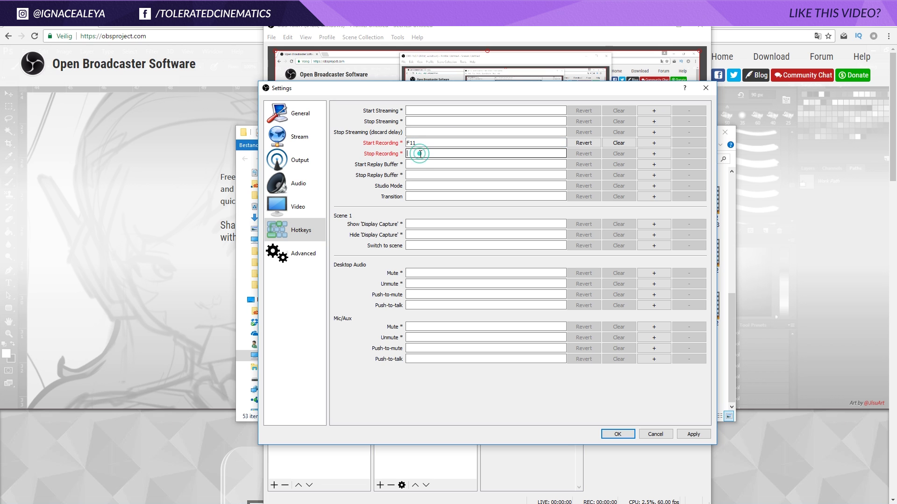
key("F12")
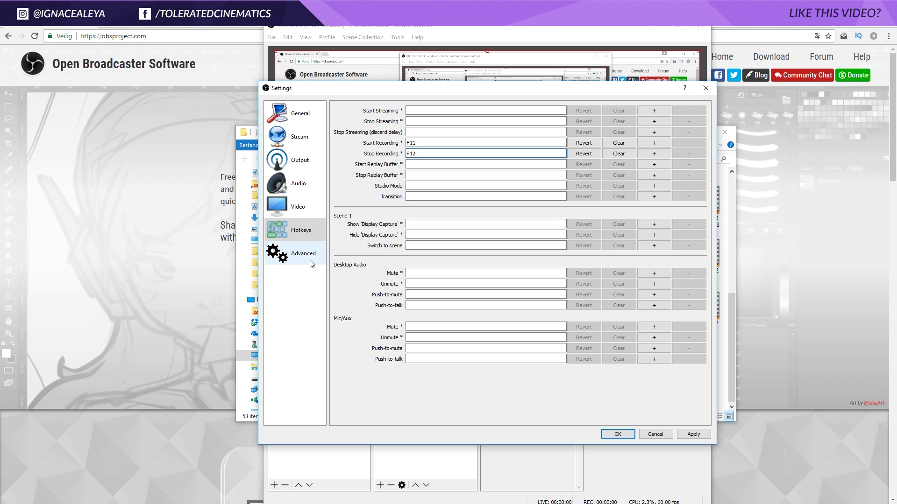
left_click(280, 253)
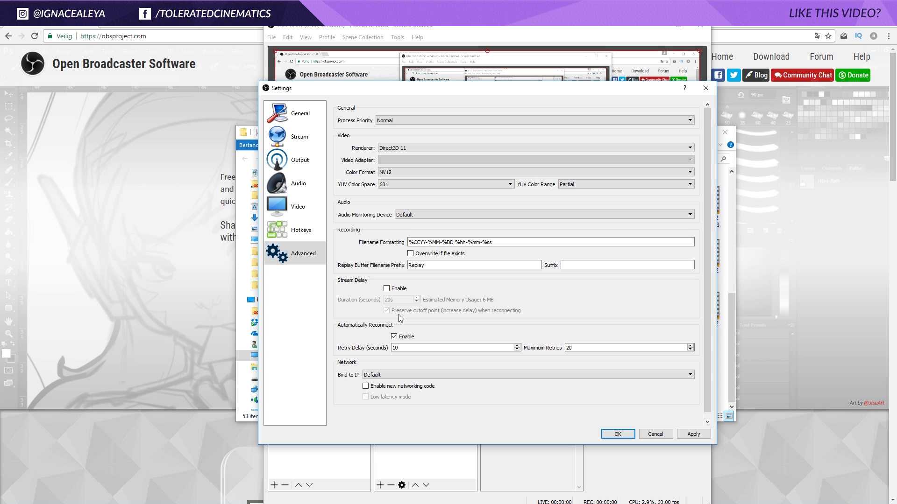
left_click(689, 435)
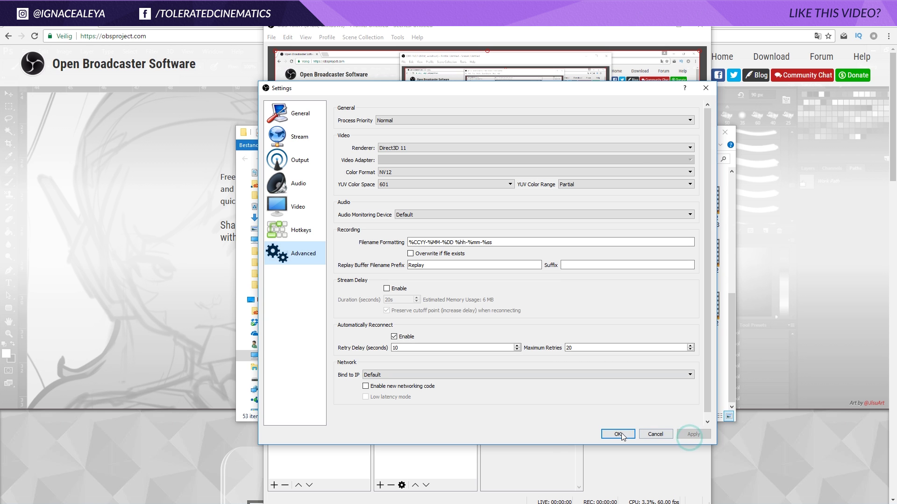
- Save and close Settings, then verify the Mic/Aux properties use the Focusrite USB device
left_click(618, 434)
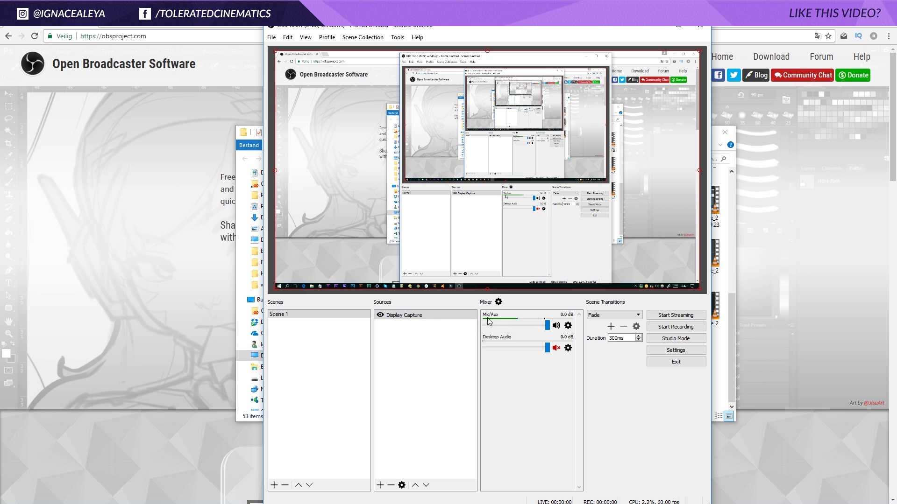
left_click(568, 326)
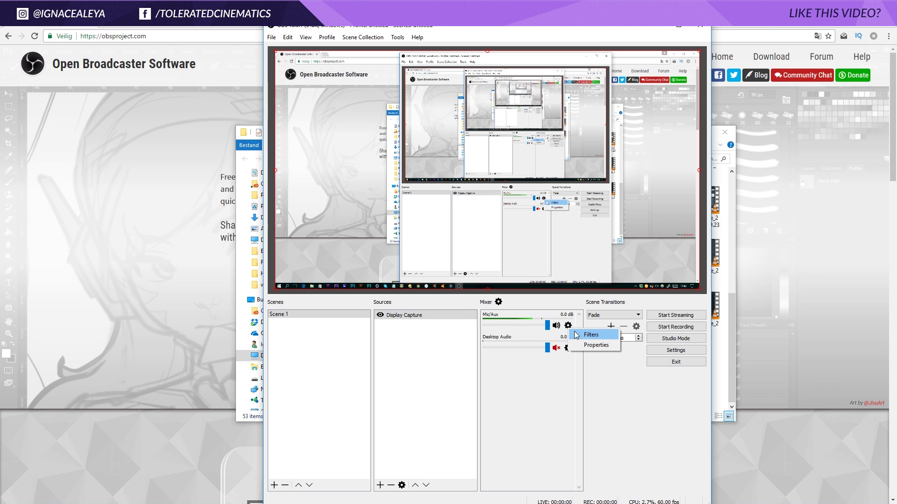
left_click(595, 344)
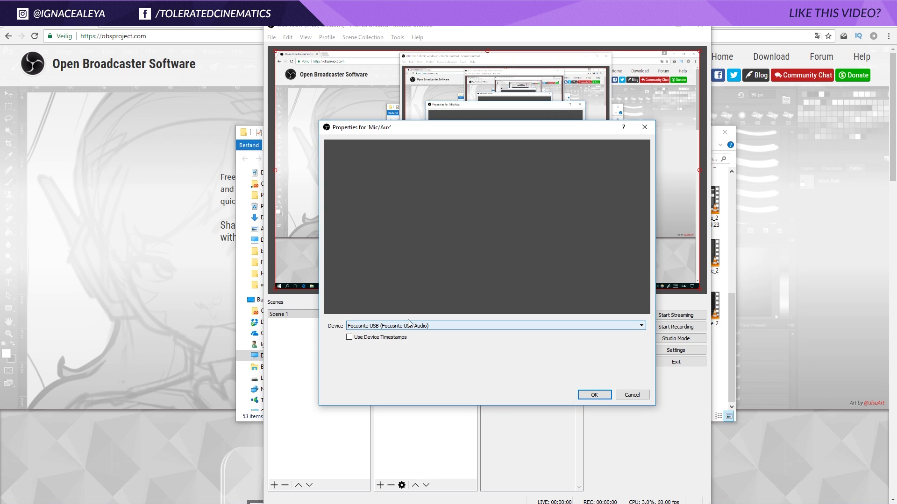
left_click(587, 395)
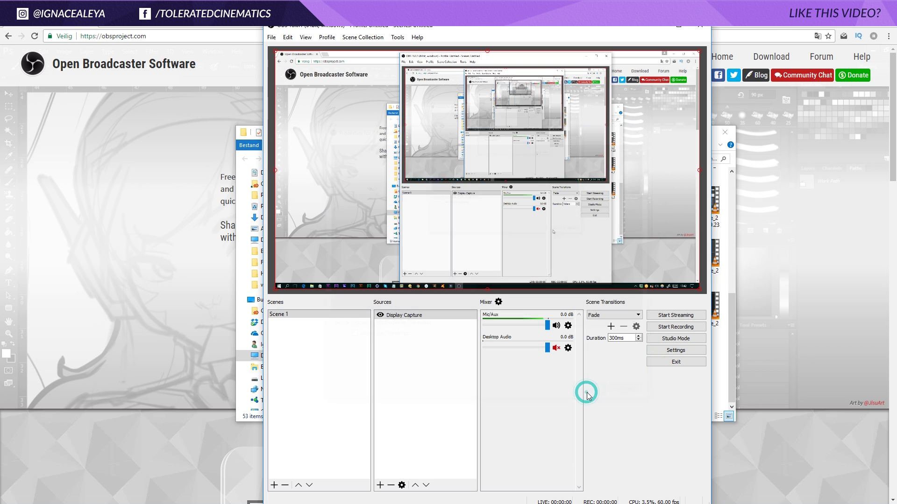